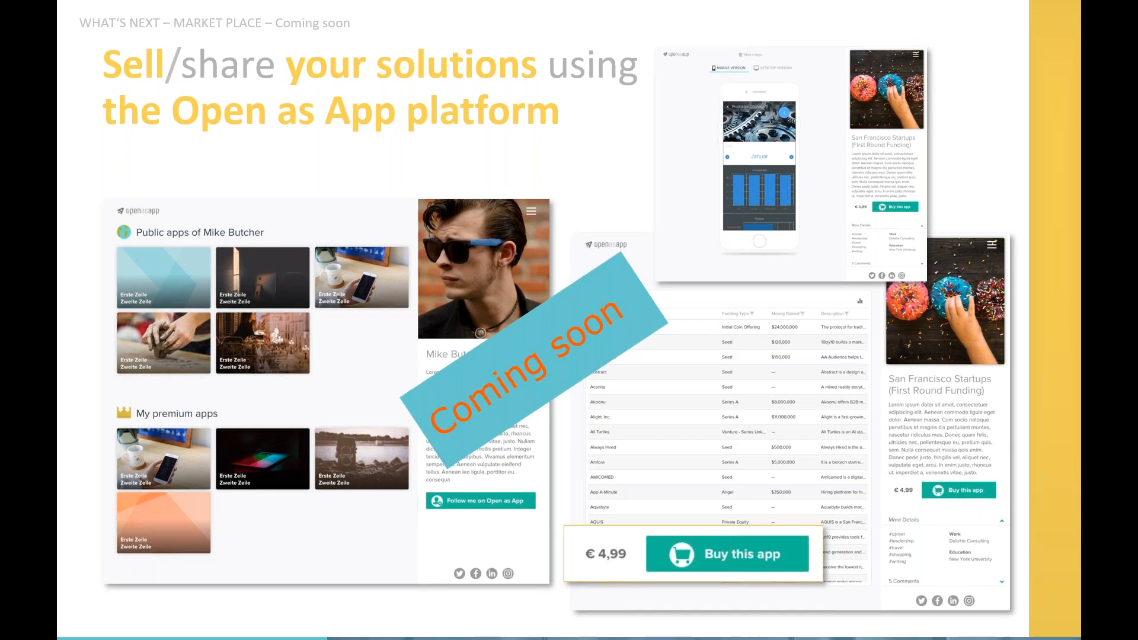
{"action": "key", "text": "Right"}
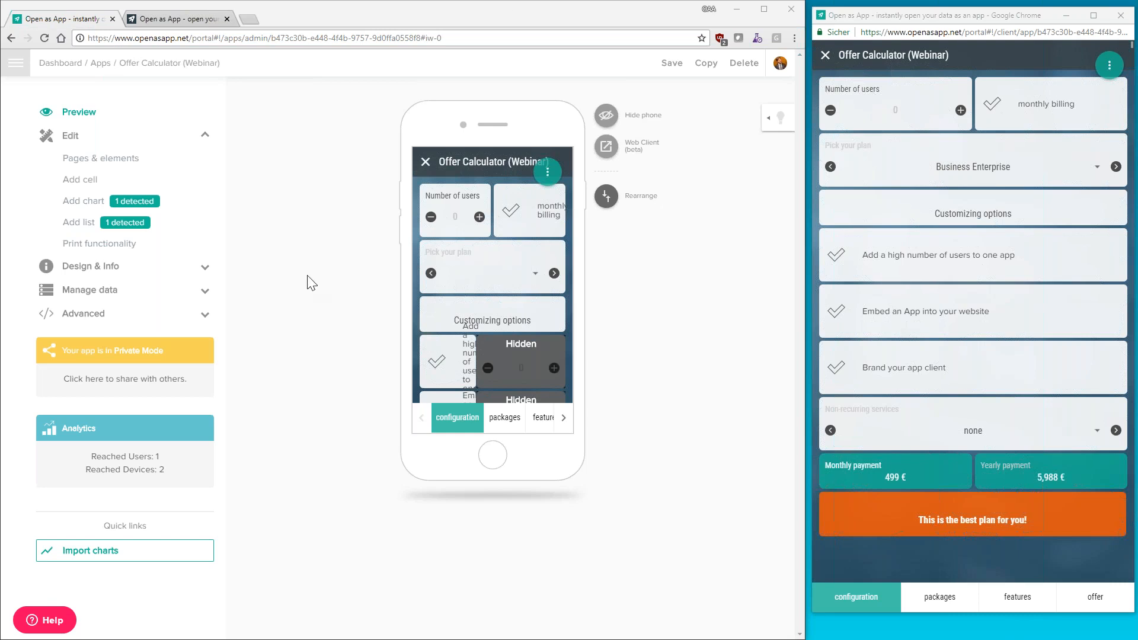
Open the sharing page of the Offer Calculator (Webinar) app, review the access modes and select Private
{"action": "mouse_move", "coordinate": [446, 282]}
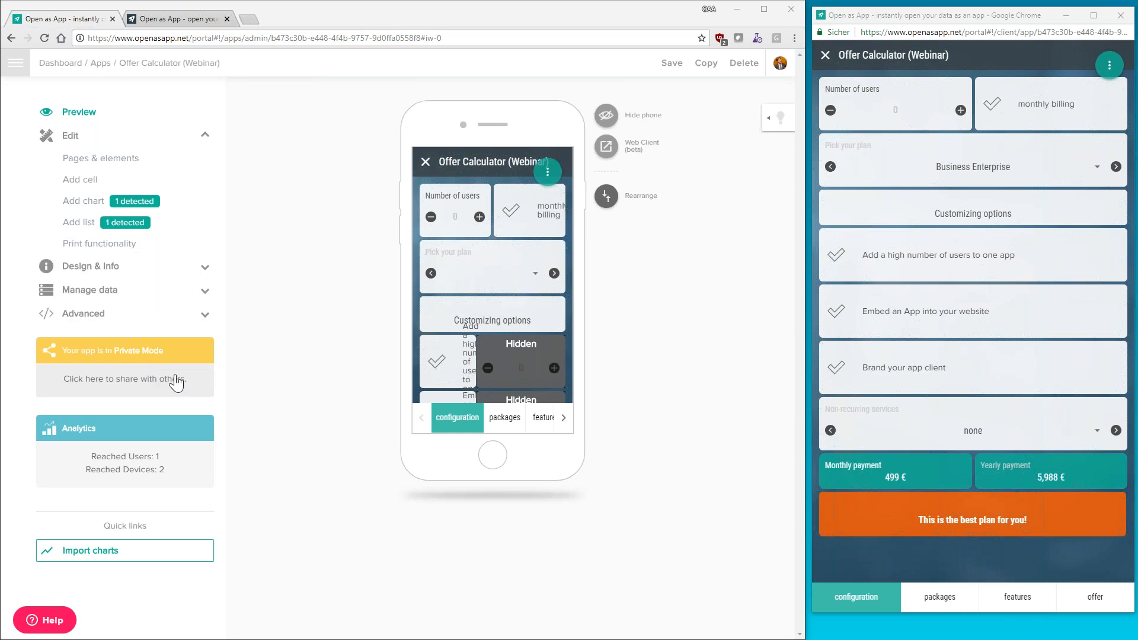
{"action": "left_click", "coordinate": [128, 382]}
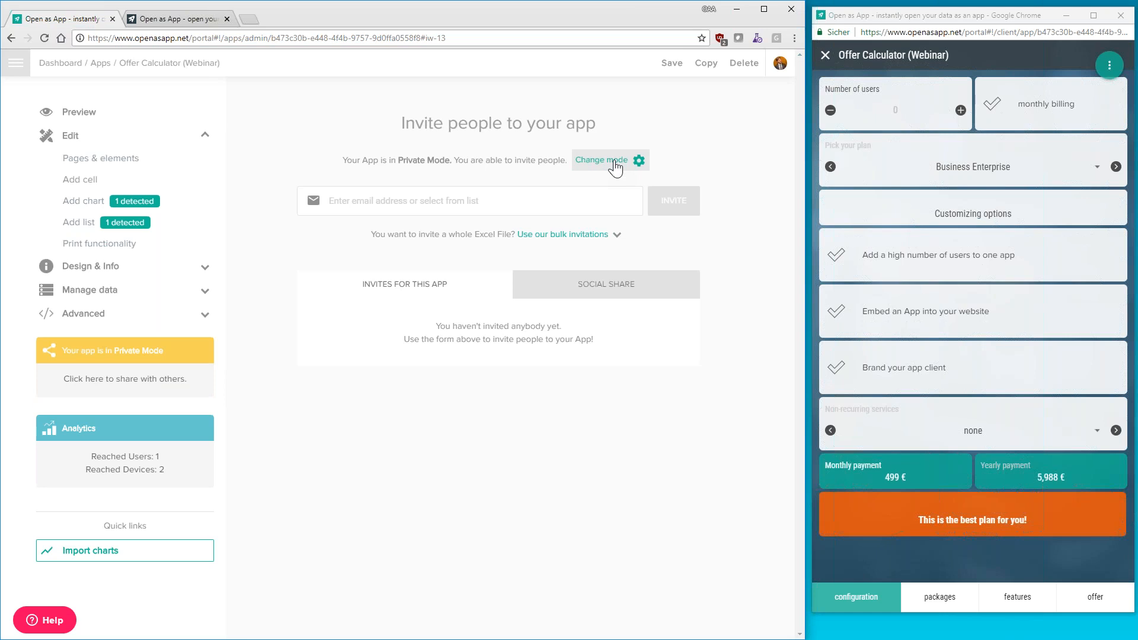
{"action": "left_click", "coordinate": [616, 168]}
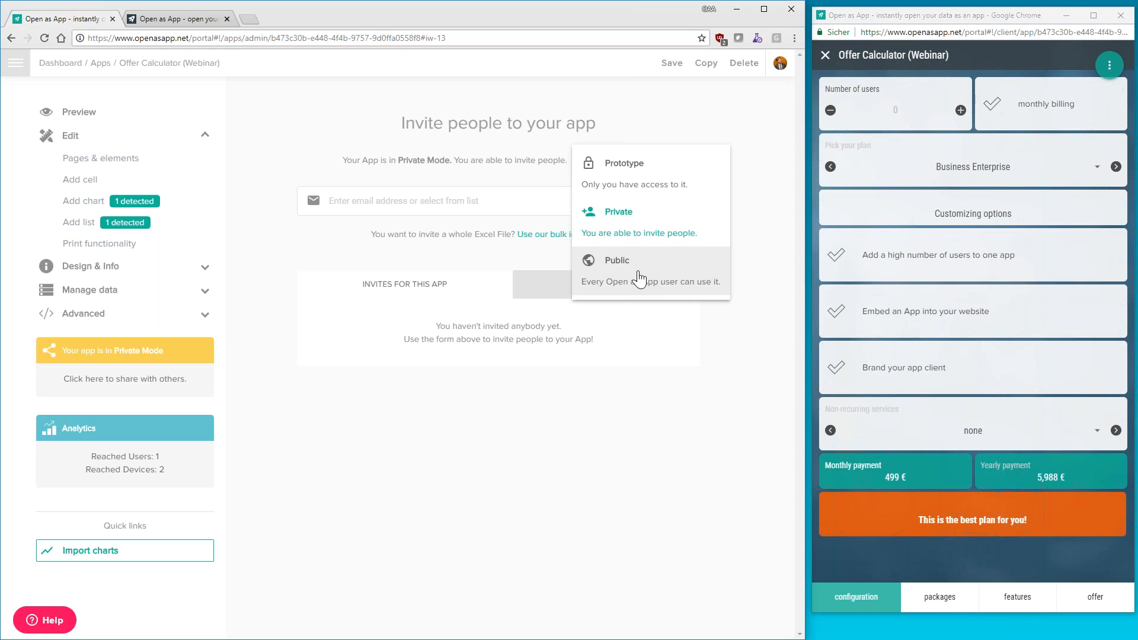
{"action": "left_click", "coordinate": [631, 231]}
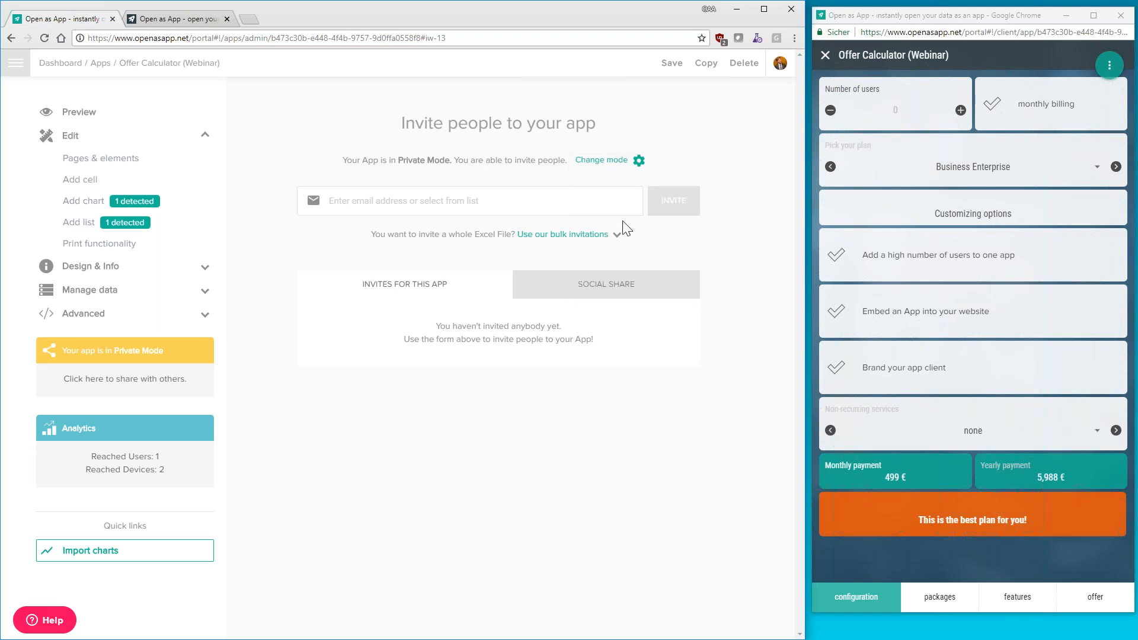
Invite two team members to the app by searching for their names, and remove the second member's invitation
{"action": "left_click", "coordinate": [406, 200]}
{"action": "type", "text": "d"}
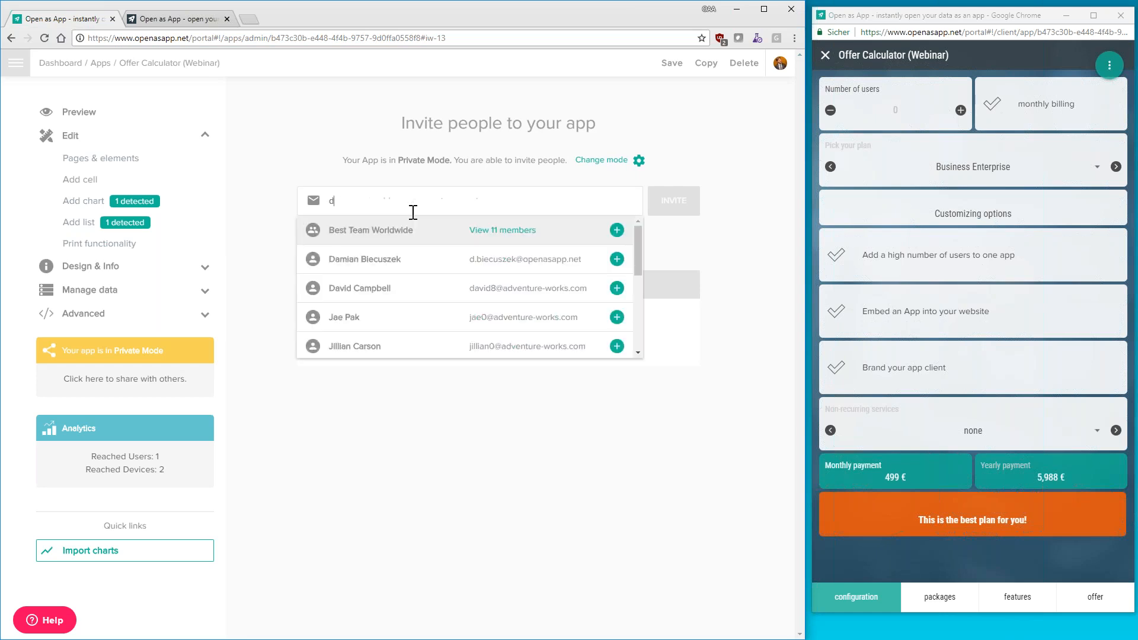
{"action": "type", "text": "avid"}
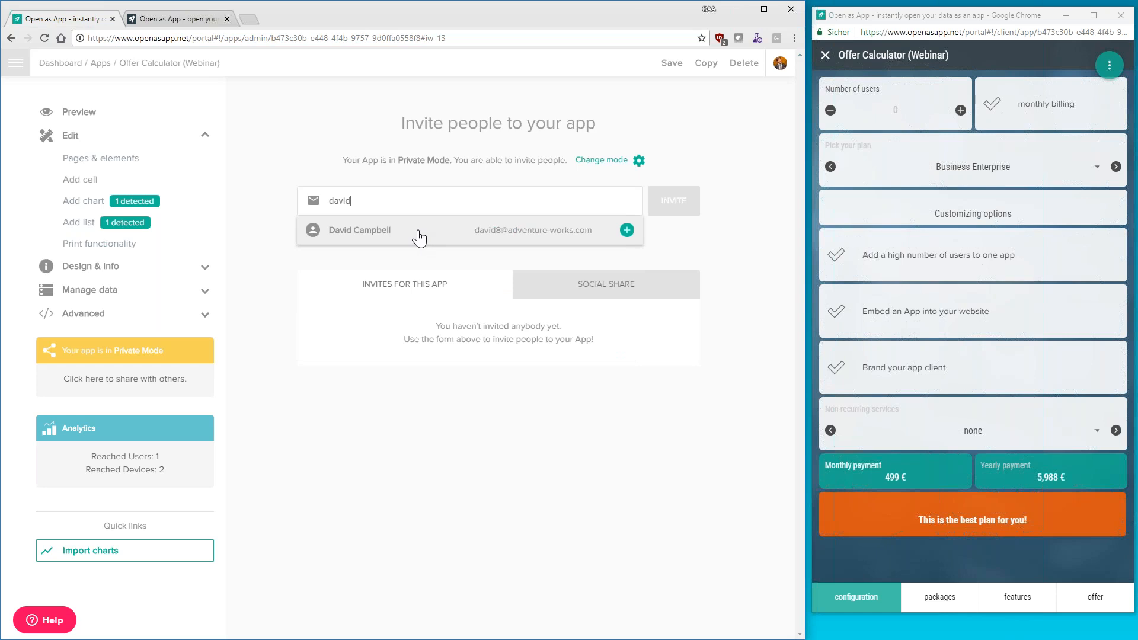
{"action": "left_click", "coordinate": [419, 234]}
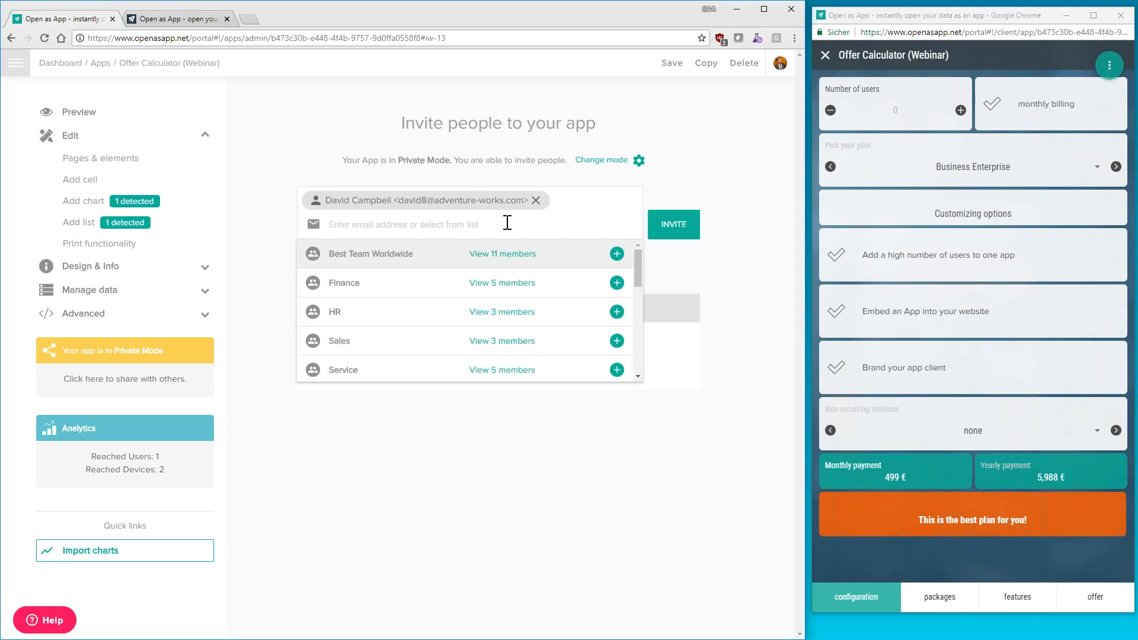
{"action": "type", "text": "lin"}
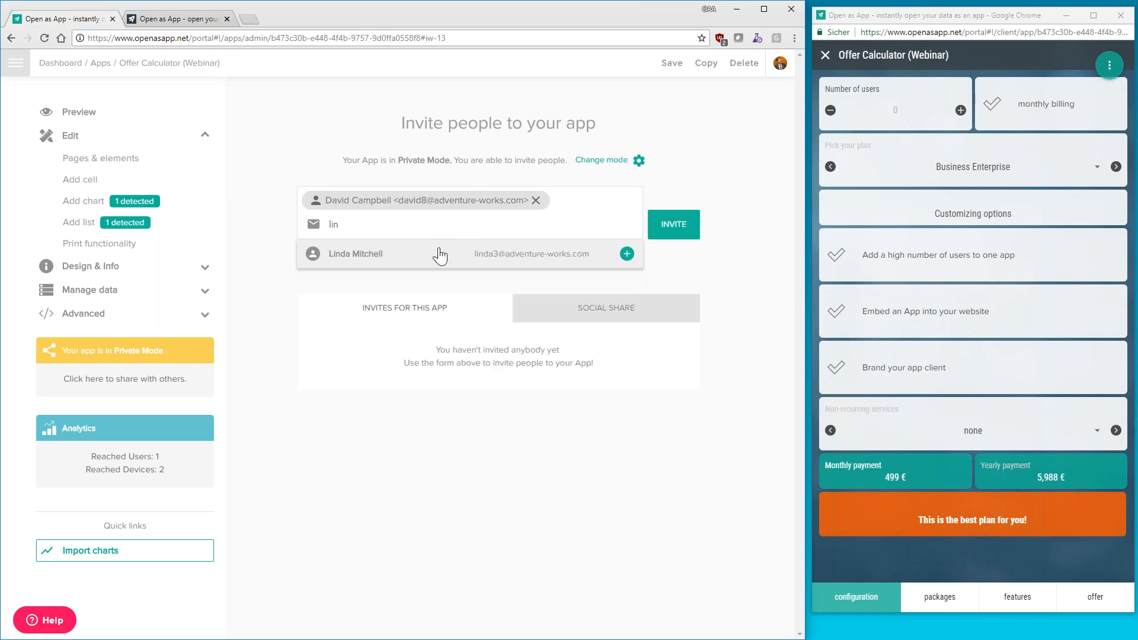
{"action": "left_click", "coordinate": [439, 255]}
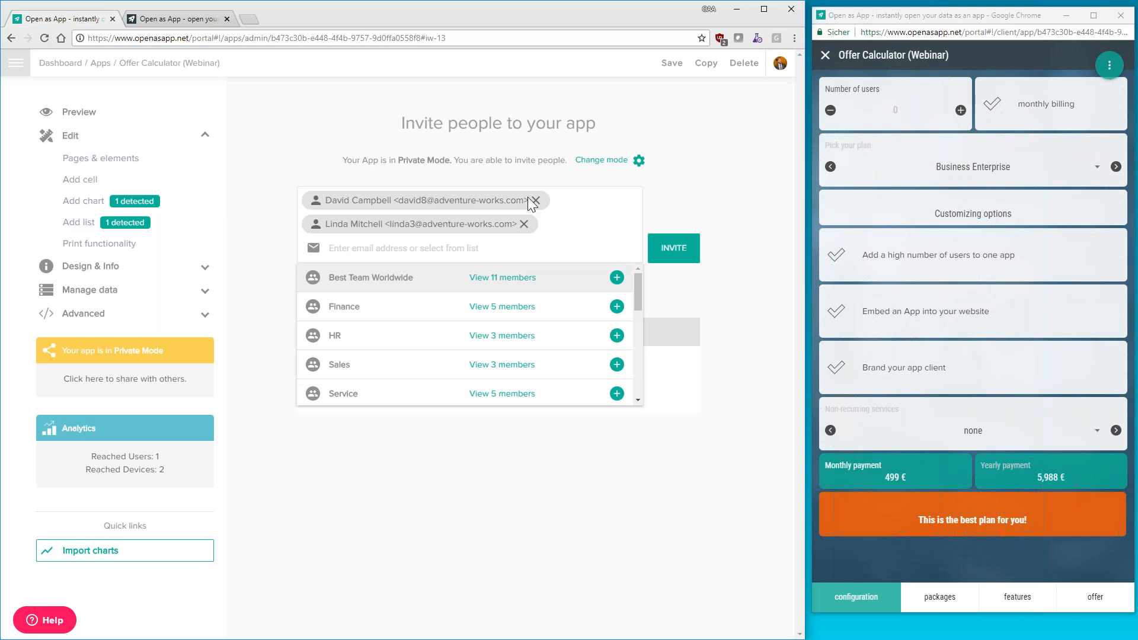
{"action": "left_click", "coordinate": [676, 247]}
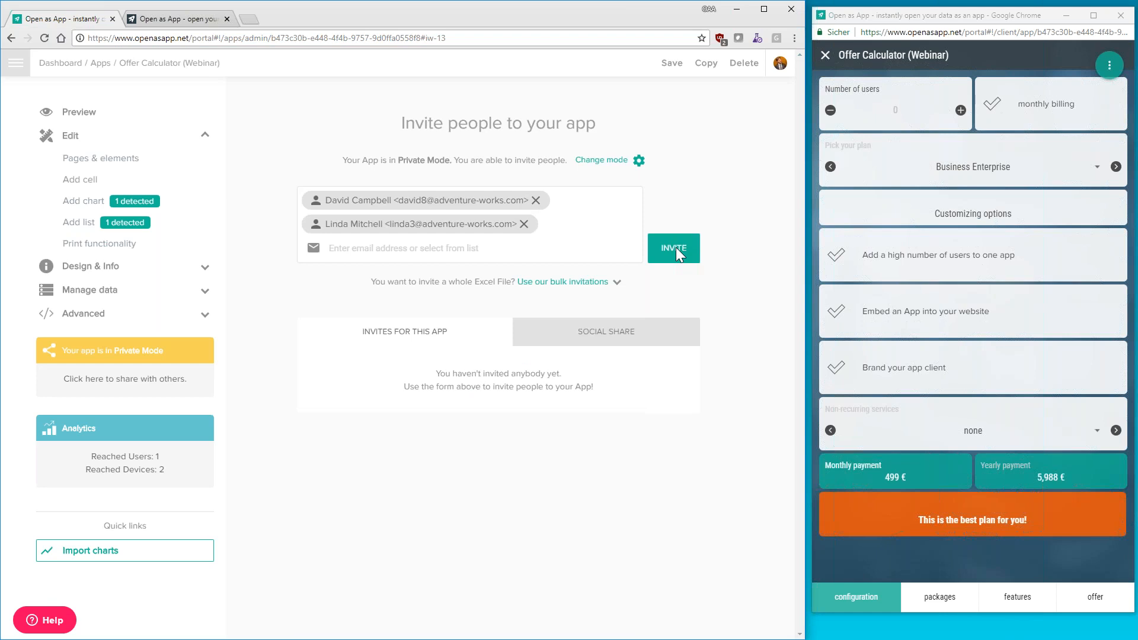
{"action": "left_click", "coordinate": [675, 247]}
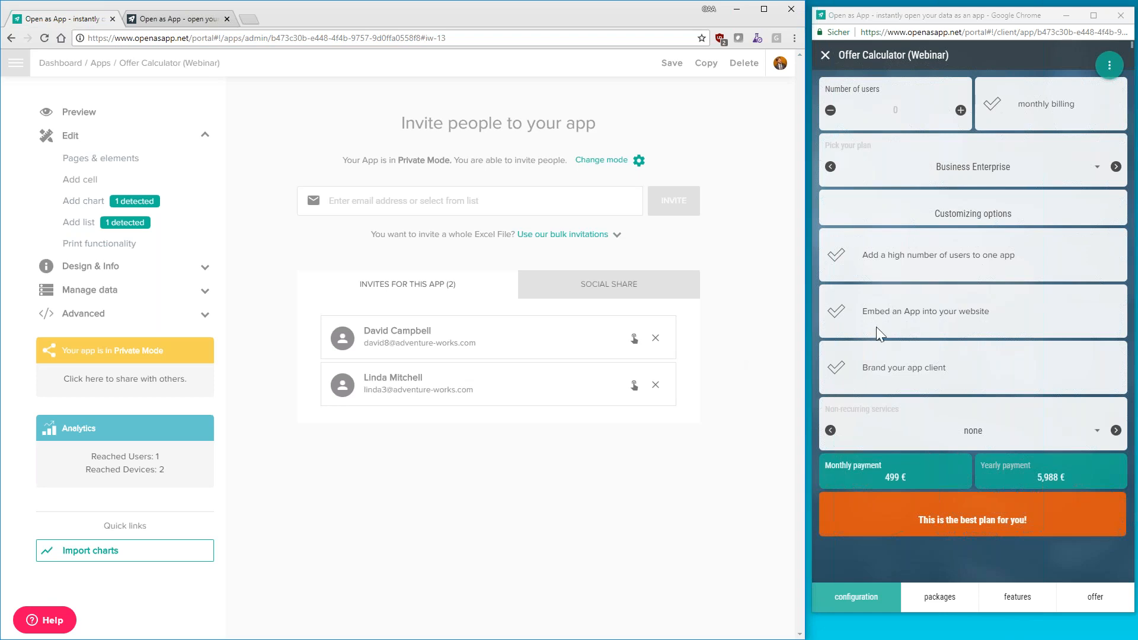
{"action": "left_click", "coordinate": [656, 386]}
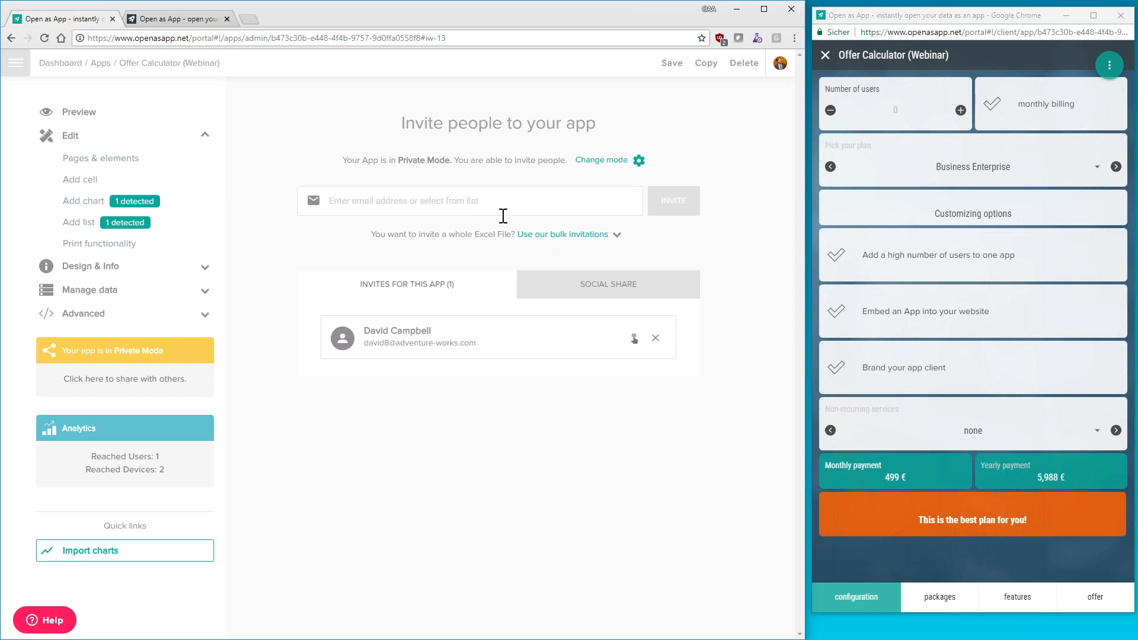
Examine the bulk invitation instructions for pasting e-mail addresses from a spreadsheet, and collapse them
{"action": "left_click", "coordinate": [559, 238]}
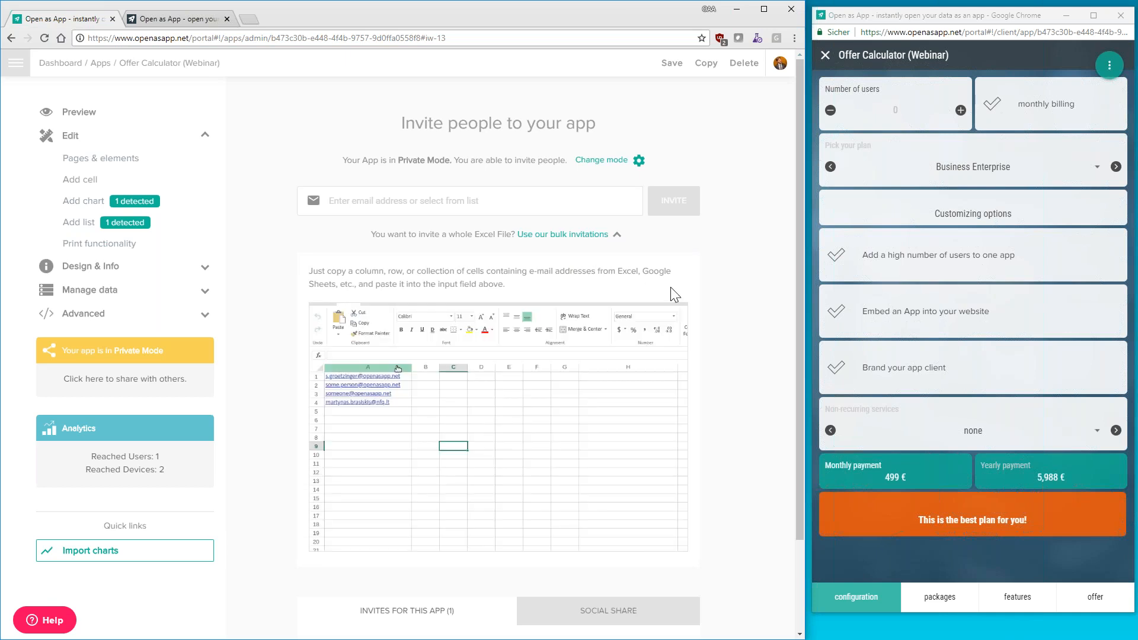
{"action": "scroll", "coordinate": [674, 294], "scroll_direction": "down", "scroll_amount": 1}
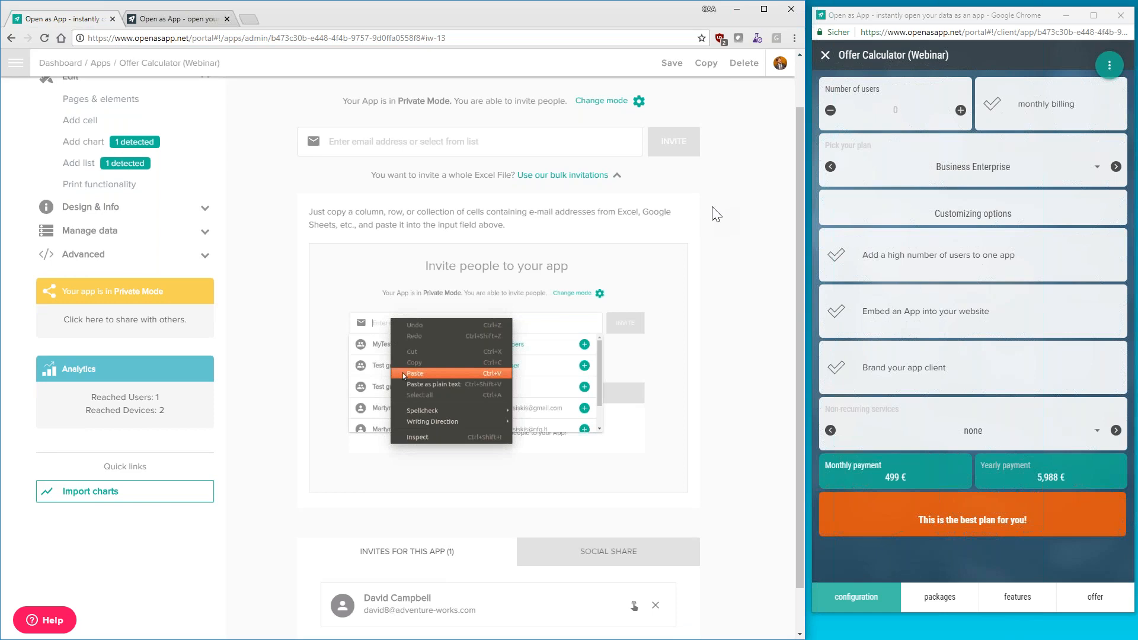
{"action": "scroll", "coordinate": [716, 214], "scroll_direction": "down", "scroll_amount": 1}
{"action": "scroll", "coordinate": [715, 215], "scroll_direction": "down", "scroll_amount": 2}
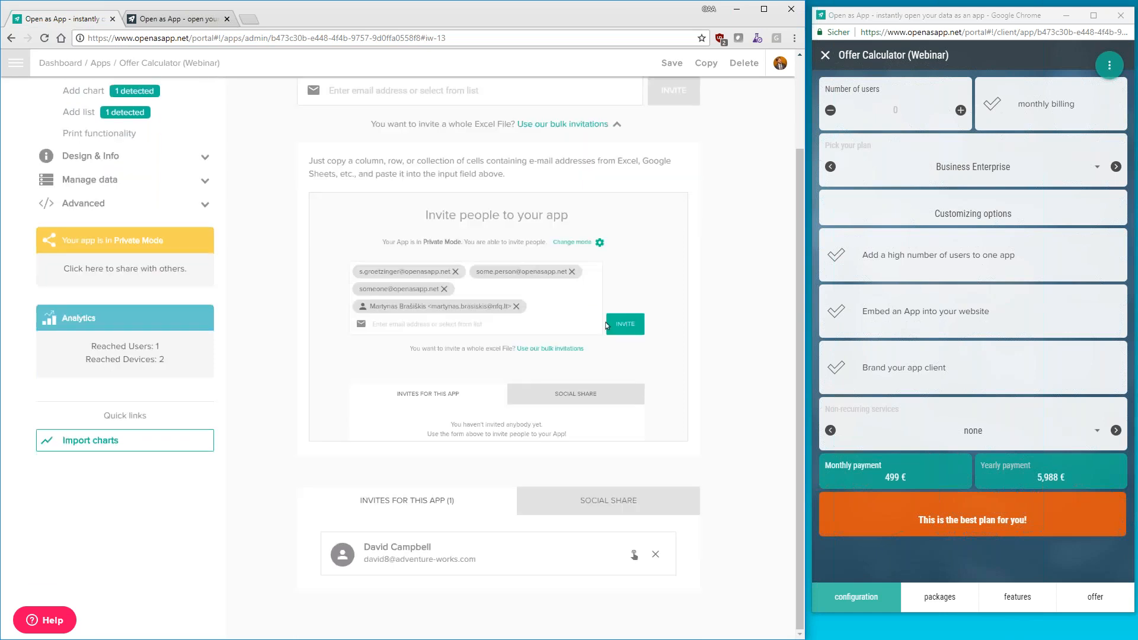
{"action": "left_click", "coordinate": [572, 126]}
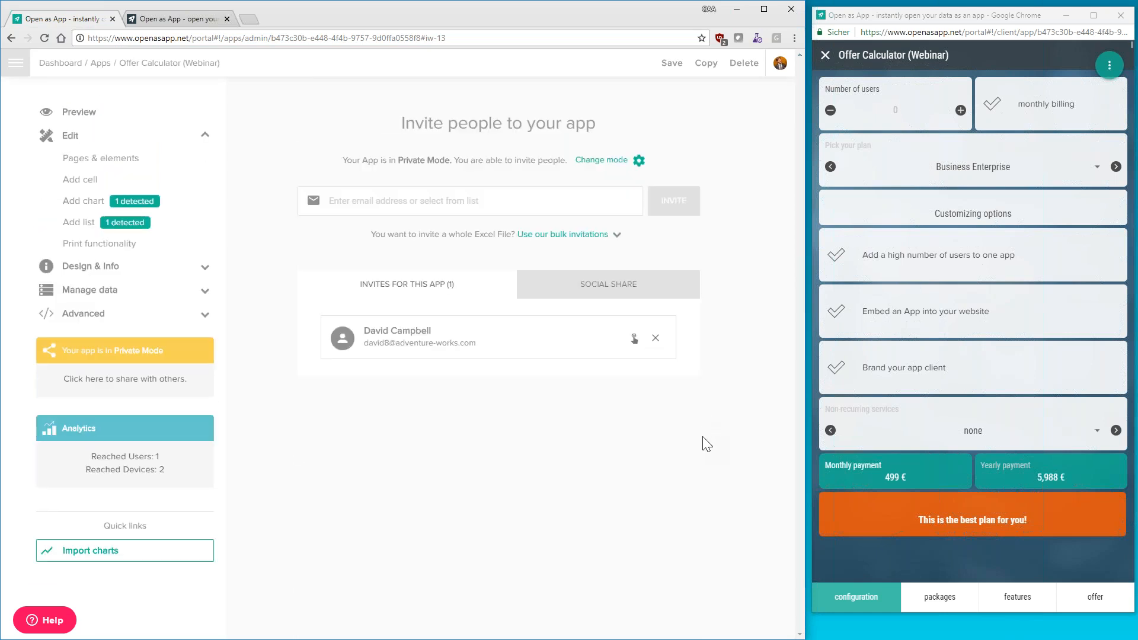
Set the invited member's permission to "Can edit app"
{"action": "left_click", "coordinate": [633, 347]}
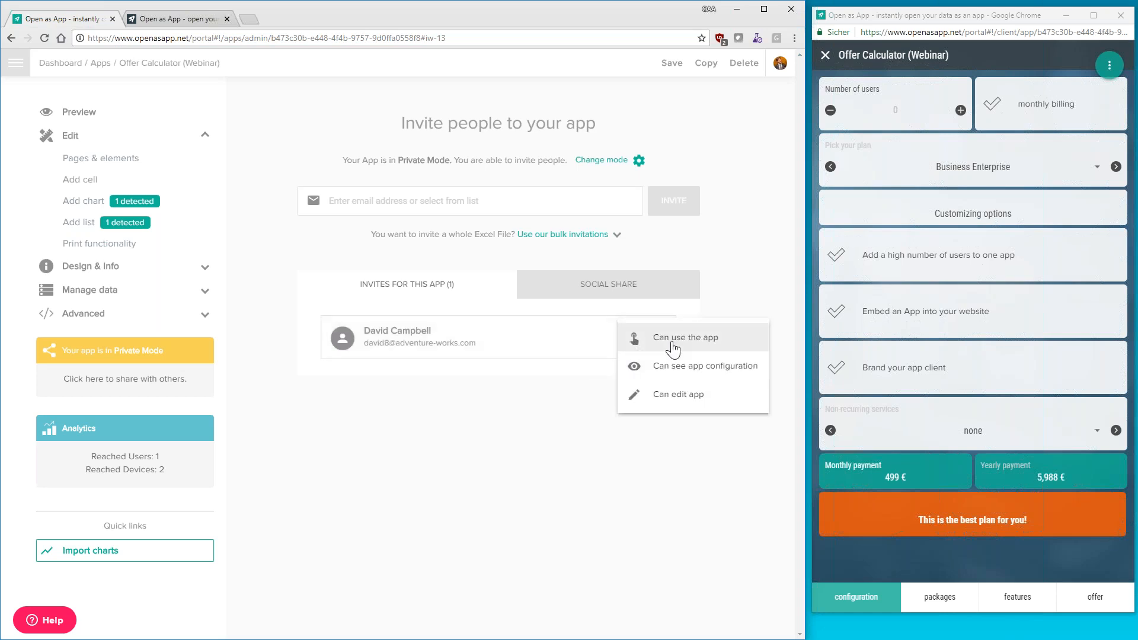
{"action": "left_click", "coordinate": [676, 394]}
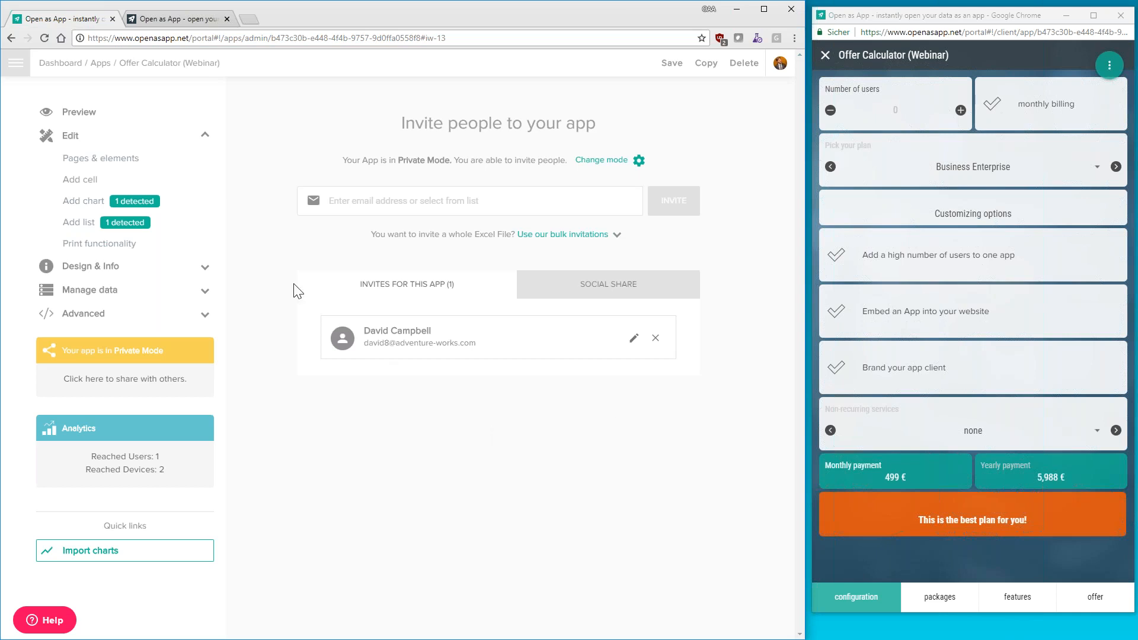
Open the shared Kantinen-App, examine its spreadsheet update page, and return to the app overview
{"action": "left_click", "coordinate": [99, 63]}
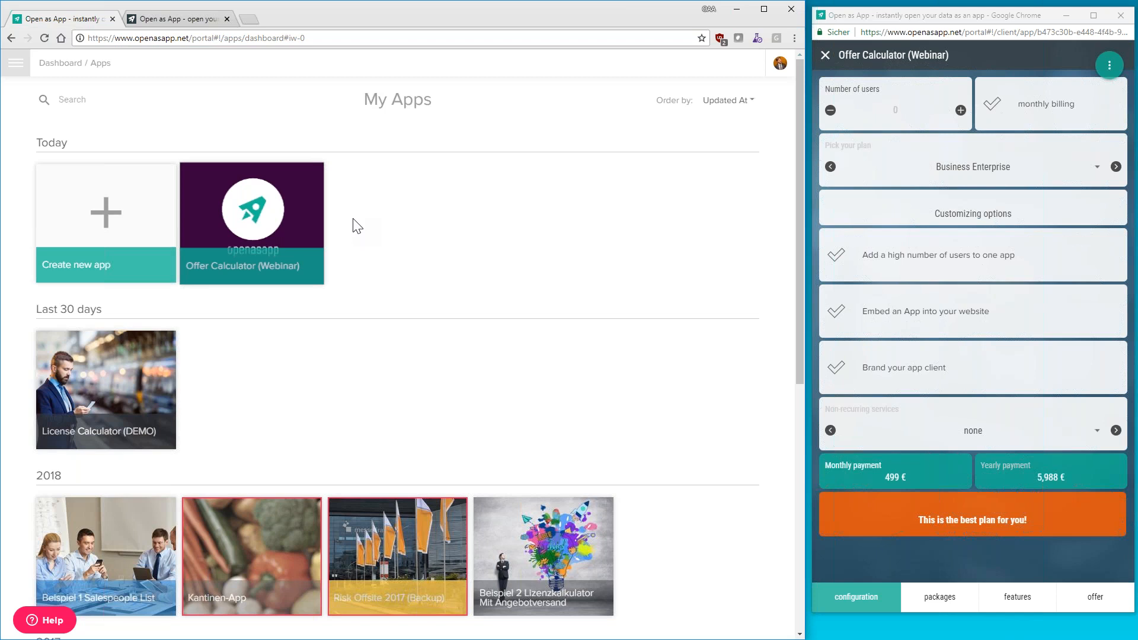
{"action": "scroll", "coordinate": [349, 249], "scroll_direction": "down", "scroll_amount": 2}
{"action": "left_click", "coordinate": [261, 439]}
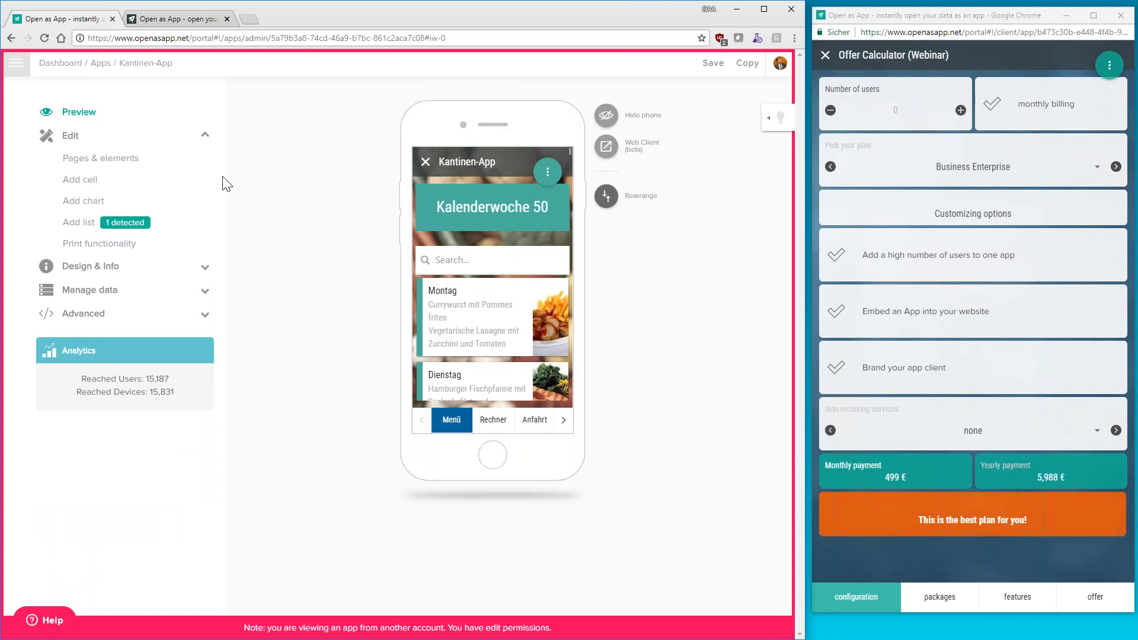
{"action": "left_click", "coordinate": [104, 272]}
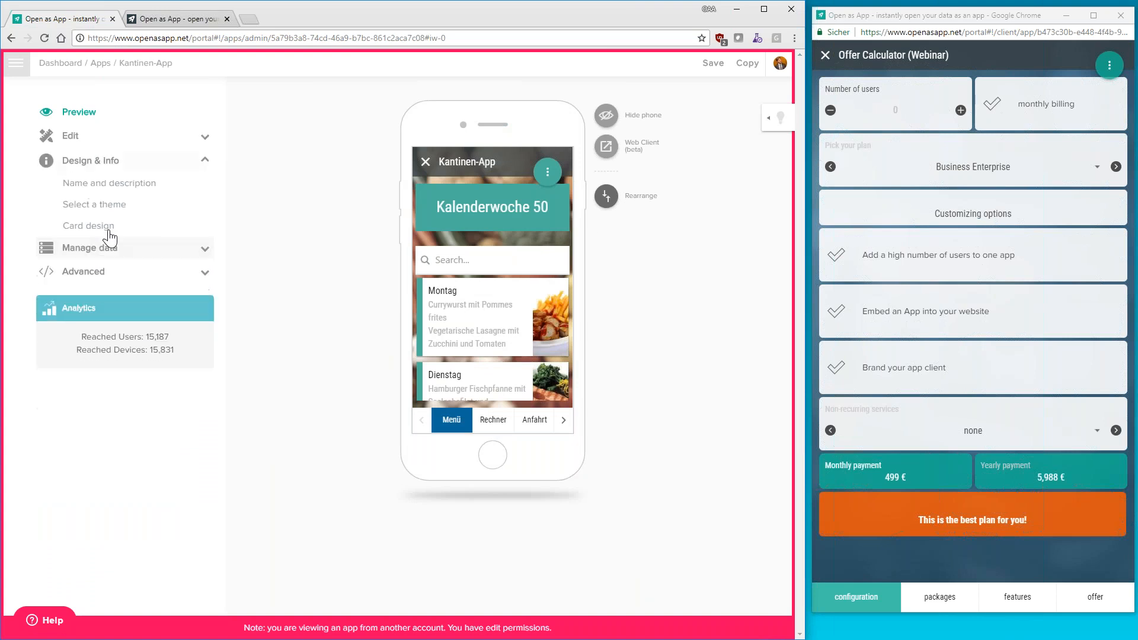
{"action": "left_click", "coordinate": [105, 247]}
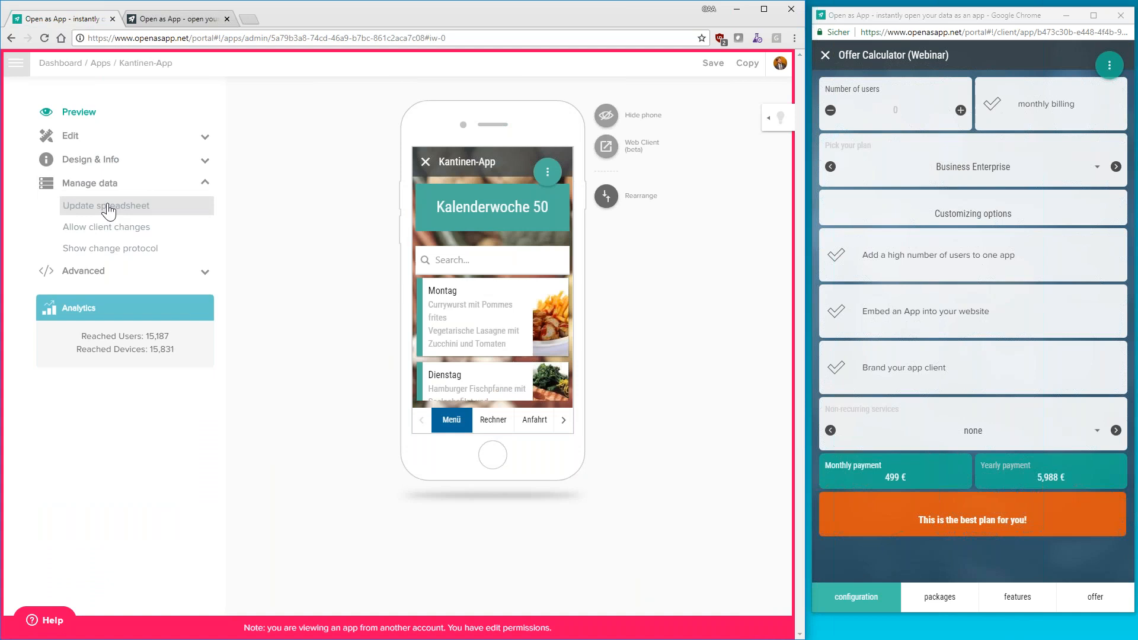
{"action": "left_click", "coordinate": [108, 208]}
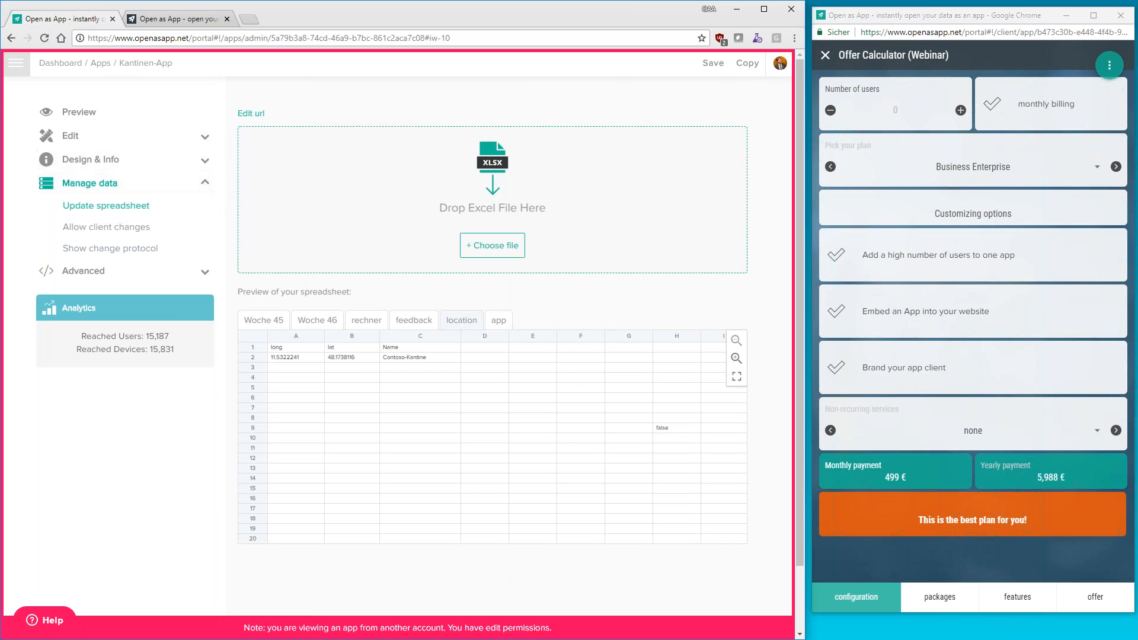
{"action": "left_click", "coordinate": [101, 64]}
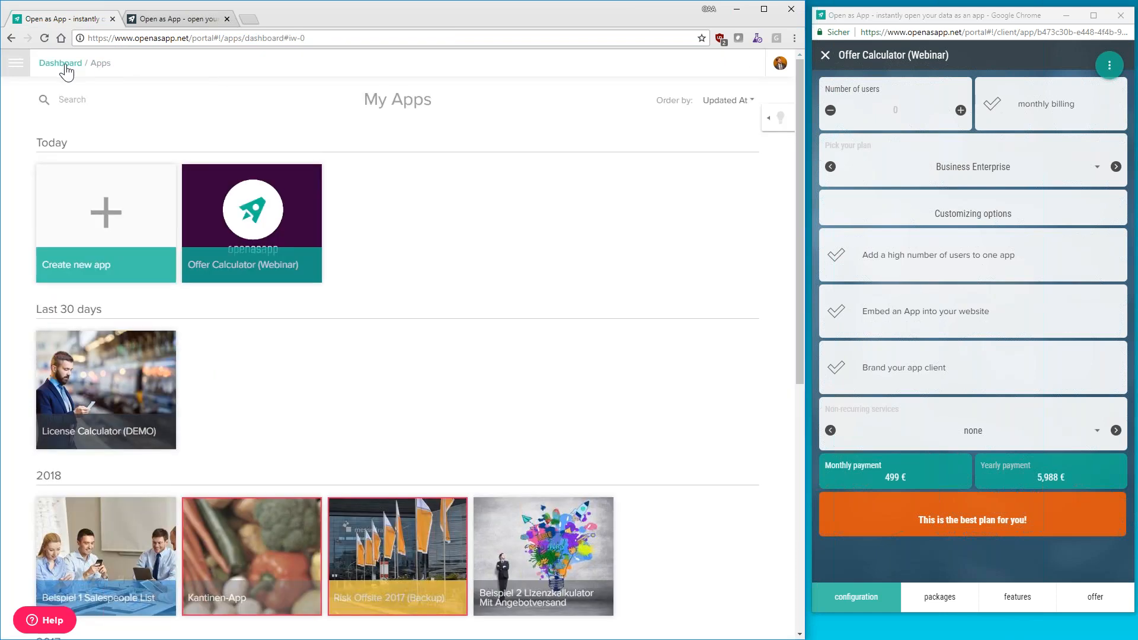
In the team's user administration, add the first listed non-member to the Sales group, remove one existing member and save the group
{"action": "left_click", "coordinate": [18, 64]}
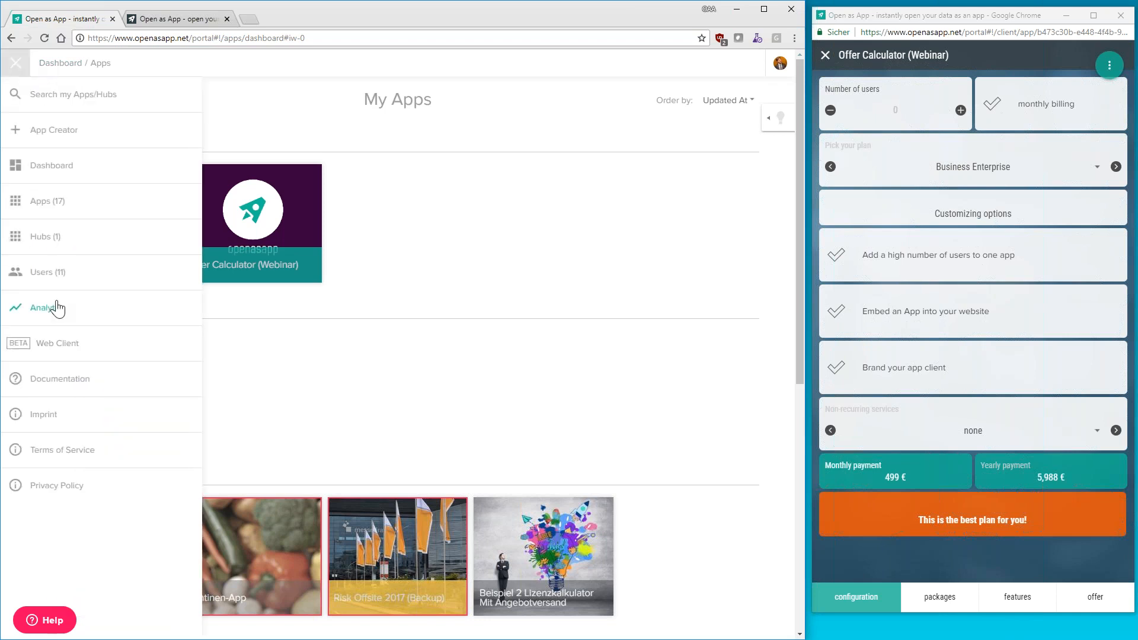
{"action": "left_click", "coordinate": [60, 277]}
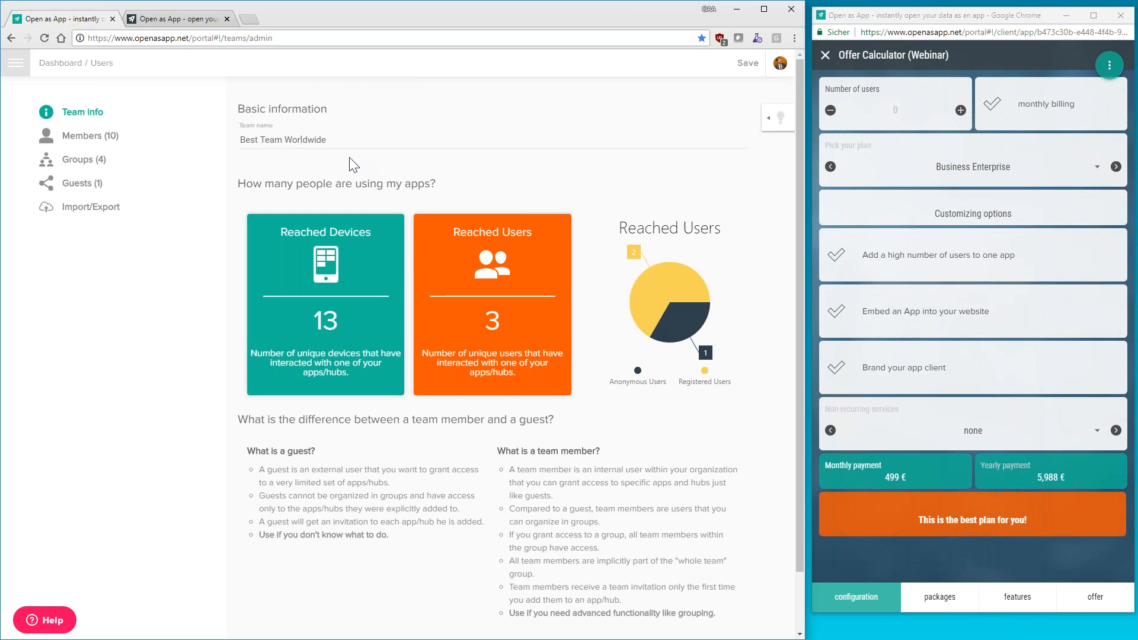
{"action": "left_click", "coordinate": [119, 143]}
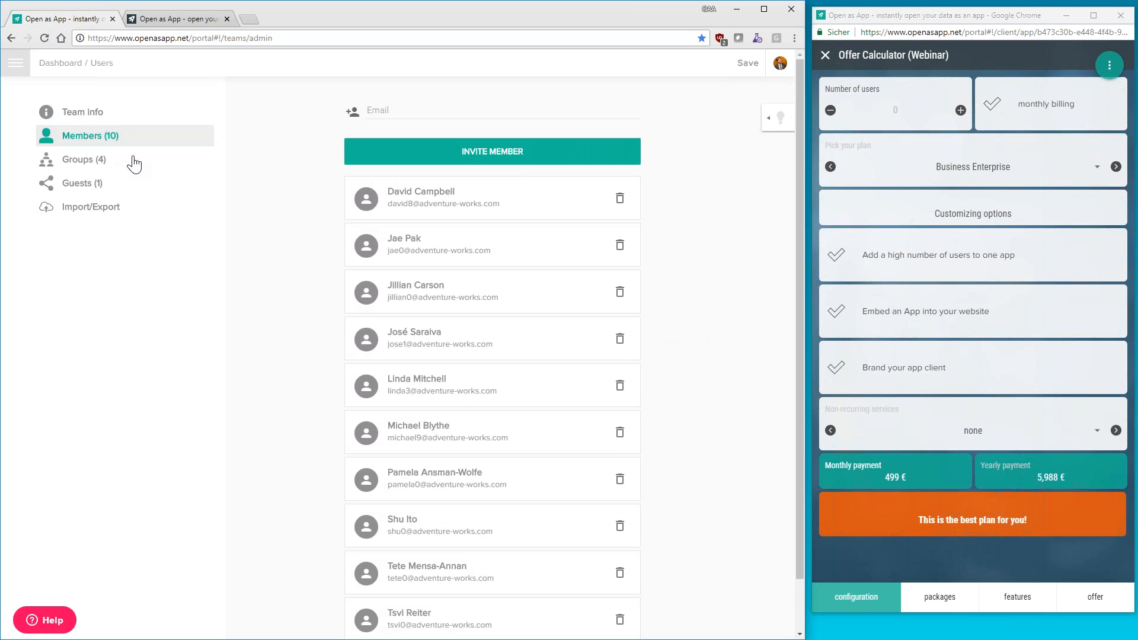
{"action": "left_click", "coordinate": [112, 167]}
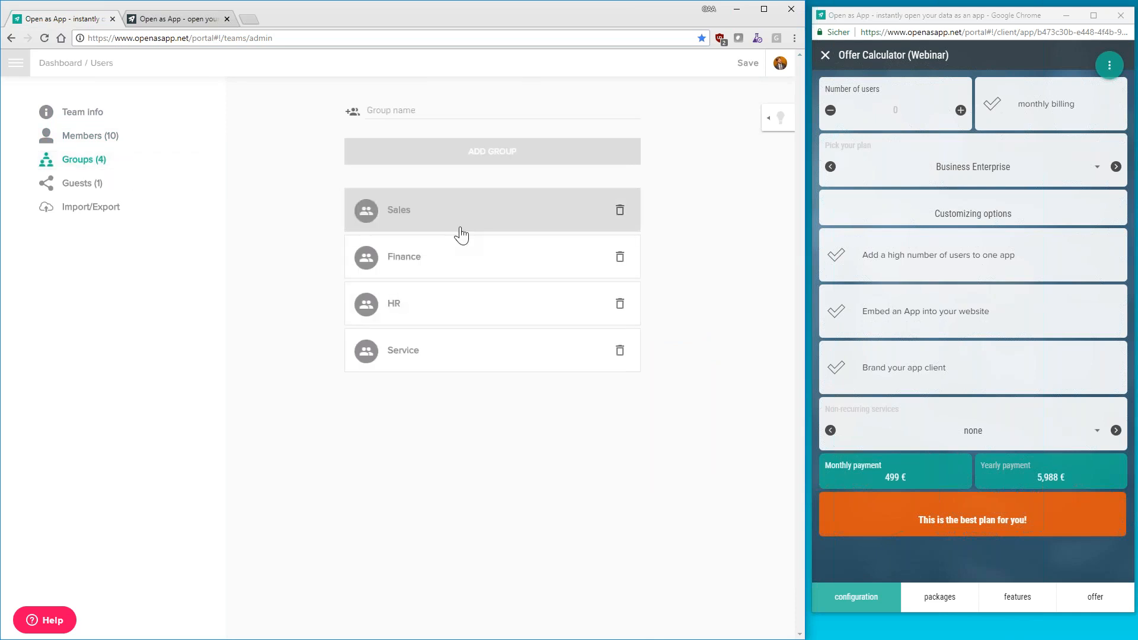
{"action": "left_click", "coordinate": [531, 213]}
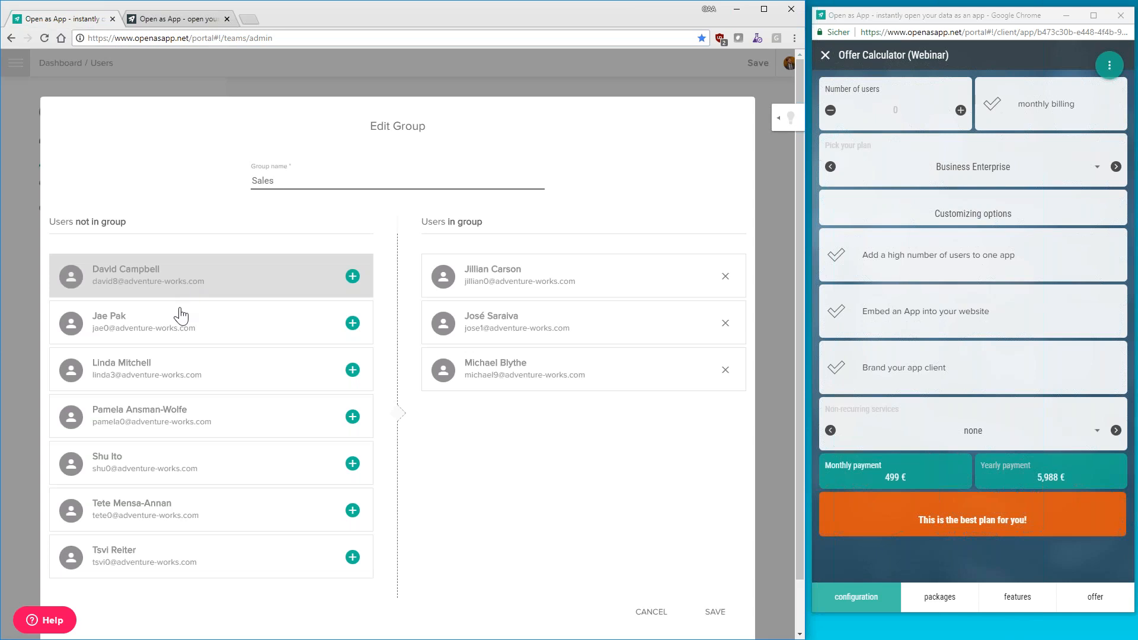
{"action": "left_click", "coordinate": [194, 284]}
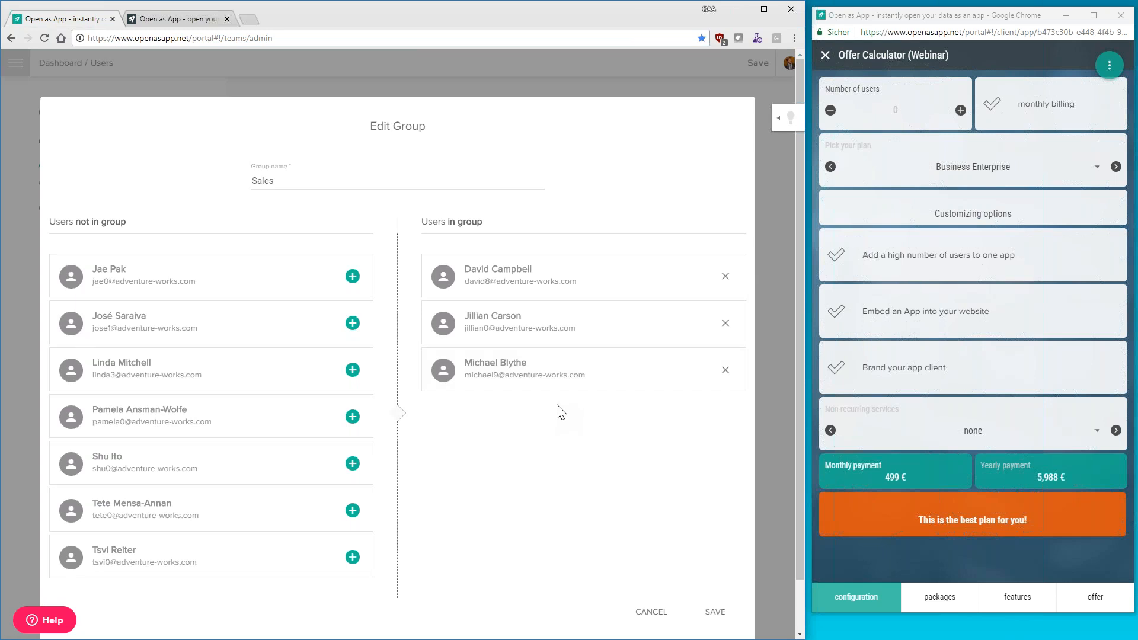
{"action": "left_click", "coordinate": [715, 612]}
View the bulk import page for team members and groups, and reopen the sharing page of the Offer Calculator (Webinar) app
{"action": "left_click", "coordinate": [107, 210]}
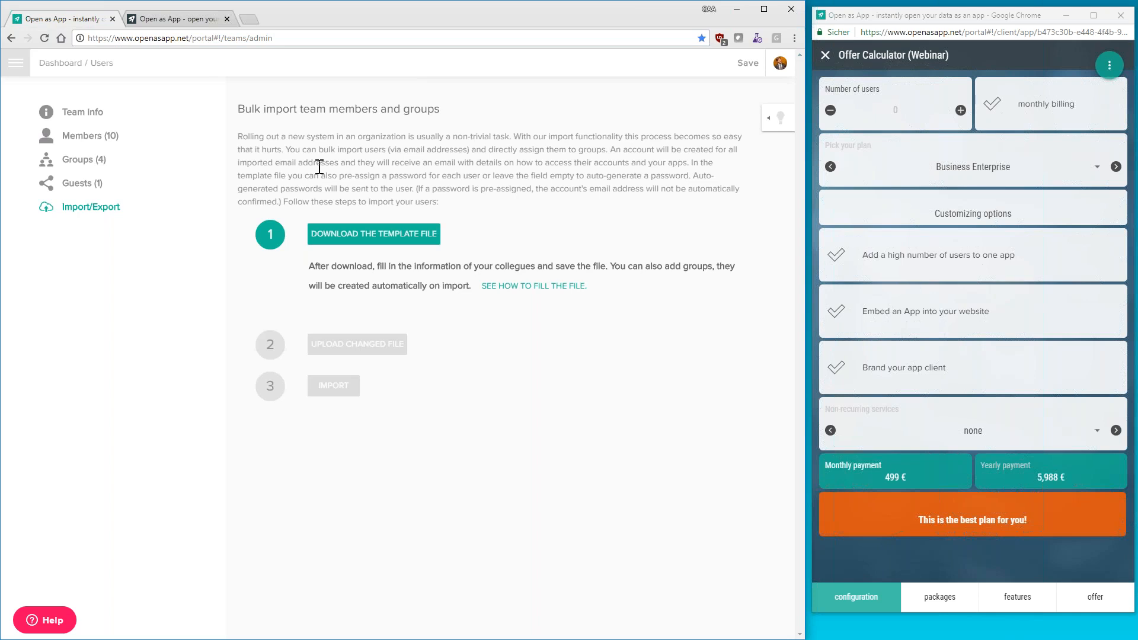
{"action": "left_click", "coordinate": [67, 63]}
{"action": "left_click", "coordinate": [149, 192]}
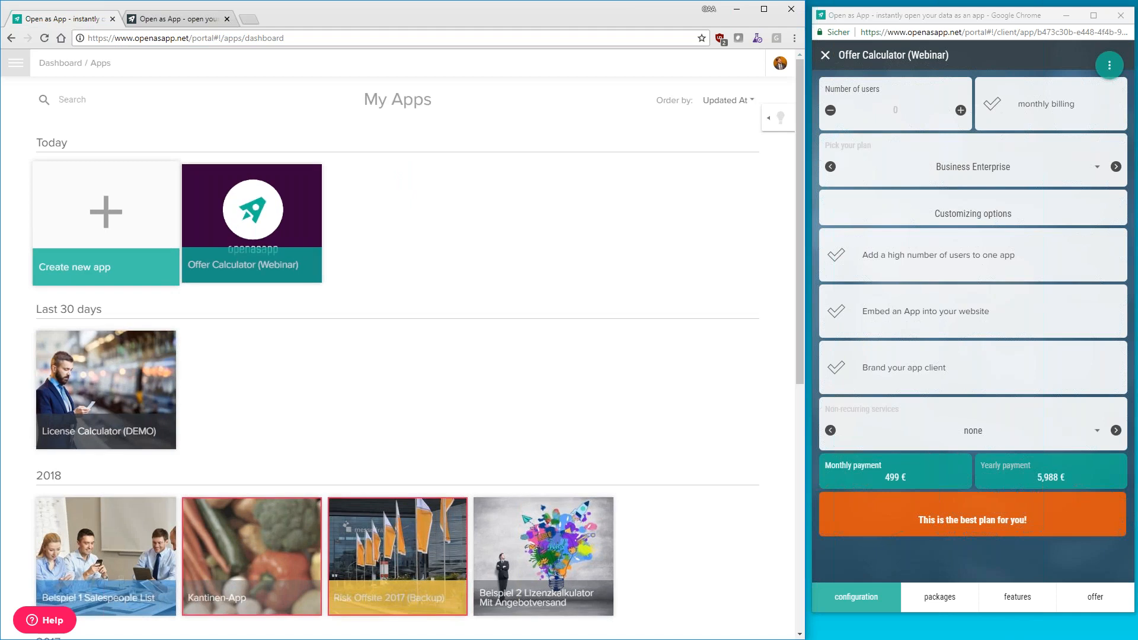
{"action": "left_click", "coordinate": [260, 226]}
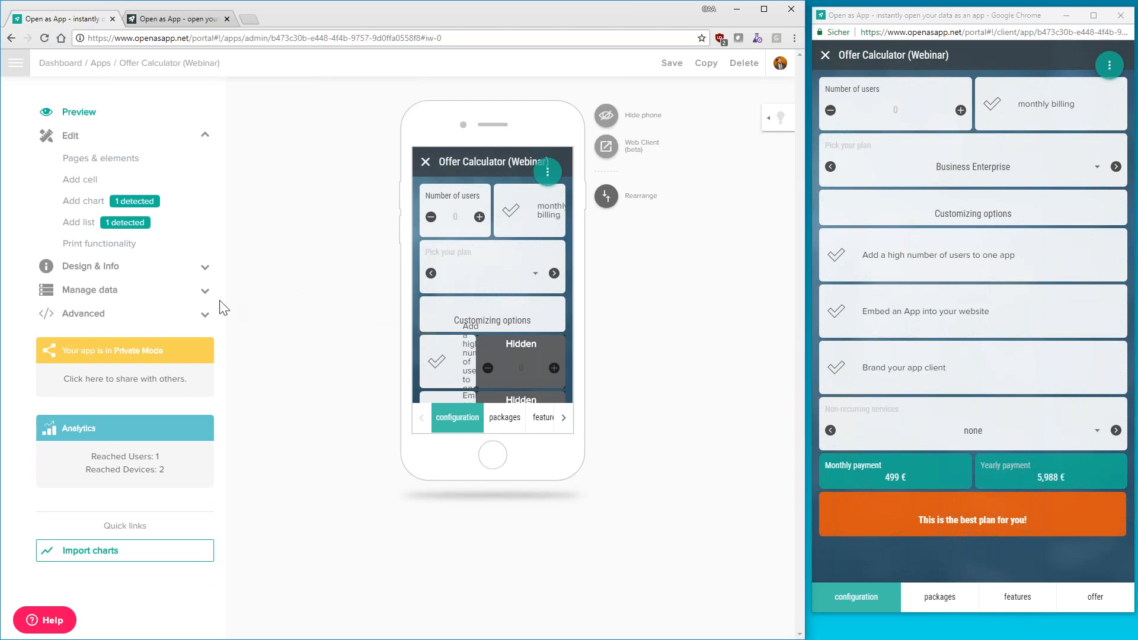
{"action": "left_click", "coordinate": [140, 378]}
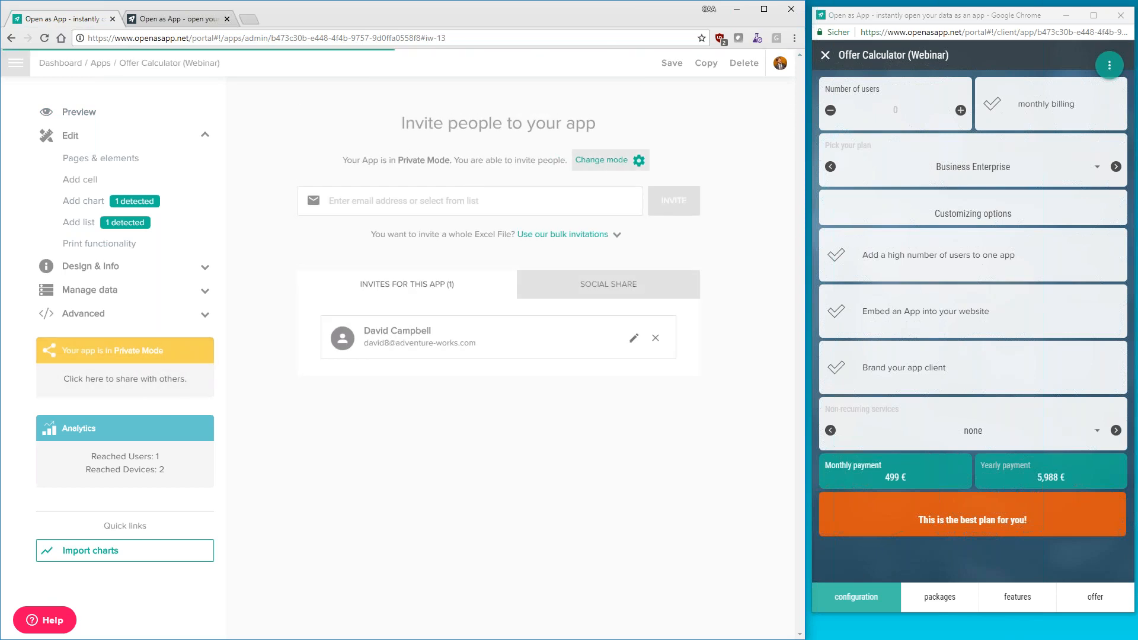
Switch the Offer Calculator (Webinar) app to Public mode, display its social sharing options and save the app
{"action": "left_click", "coordinate": [604, 160]}
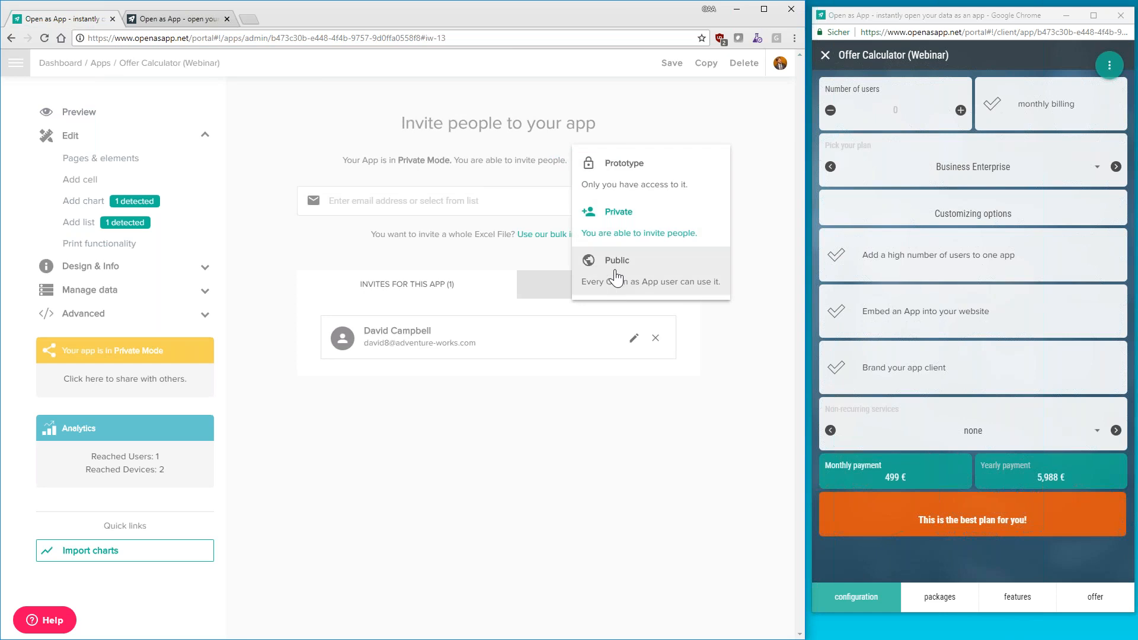
{"action": "left_click", "coordinate": [616, 274]}
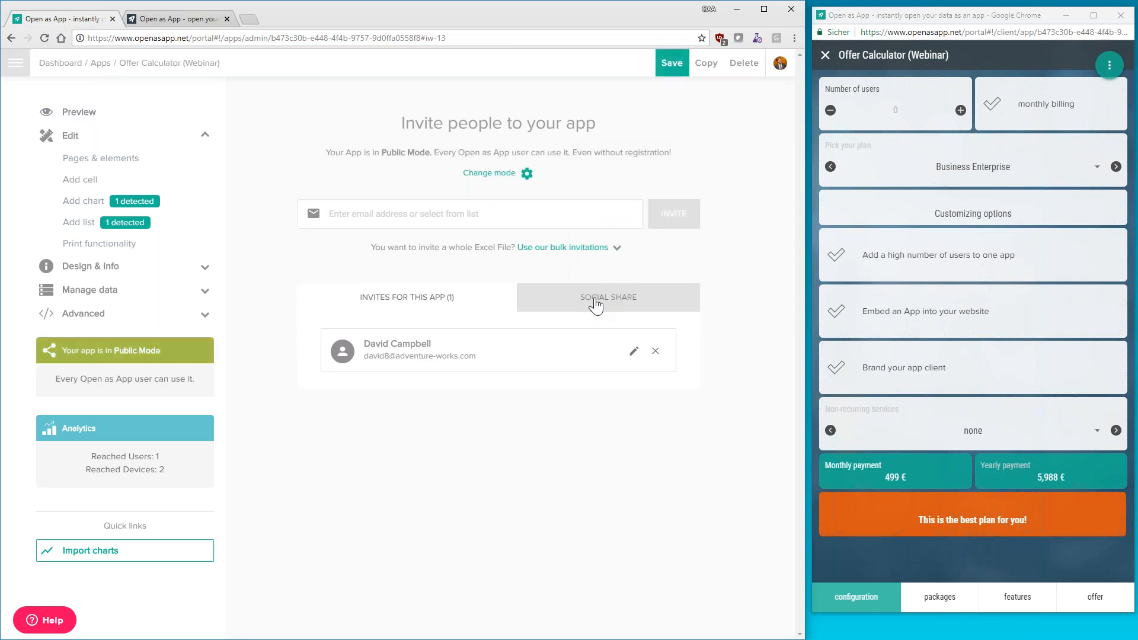
{"action": "left_click", "coordinate": [595, 303]}
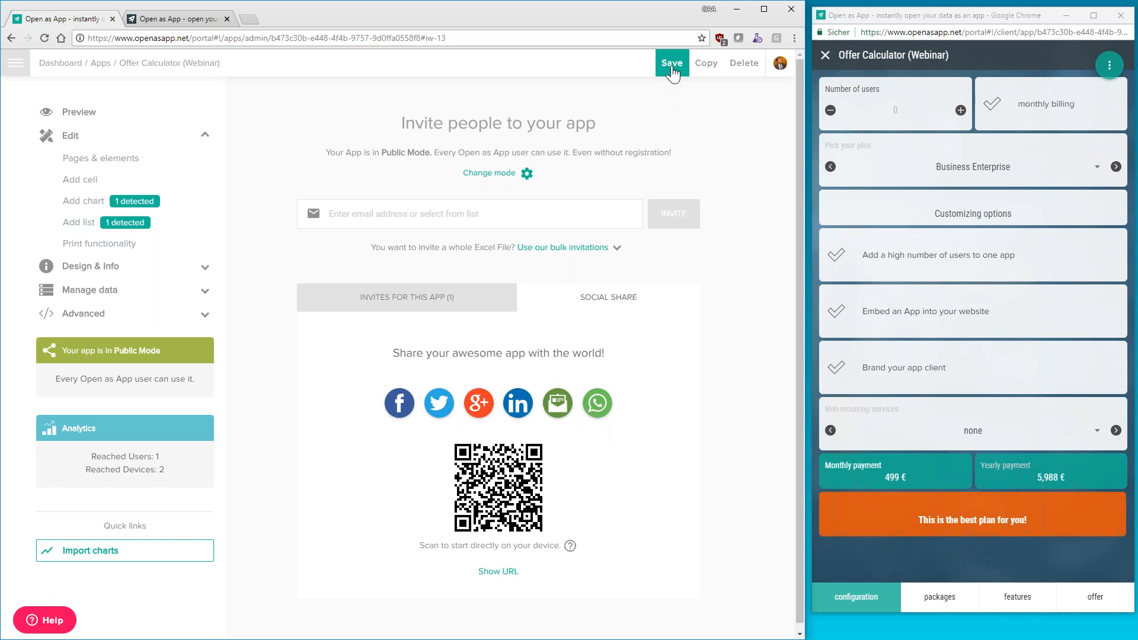
{"action": "left_click", "coordinate": [672, 68]}
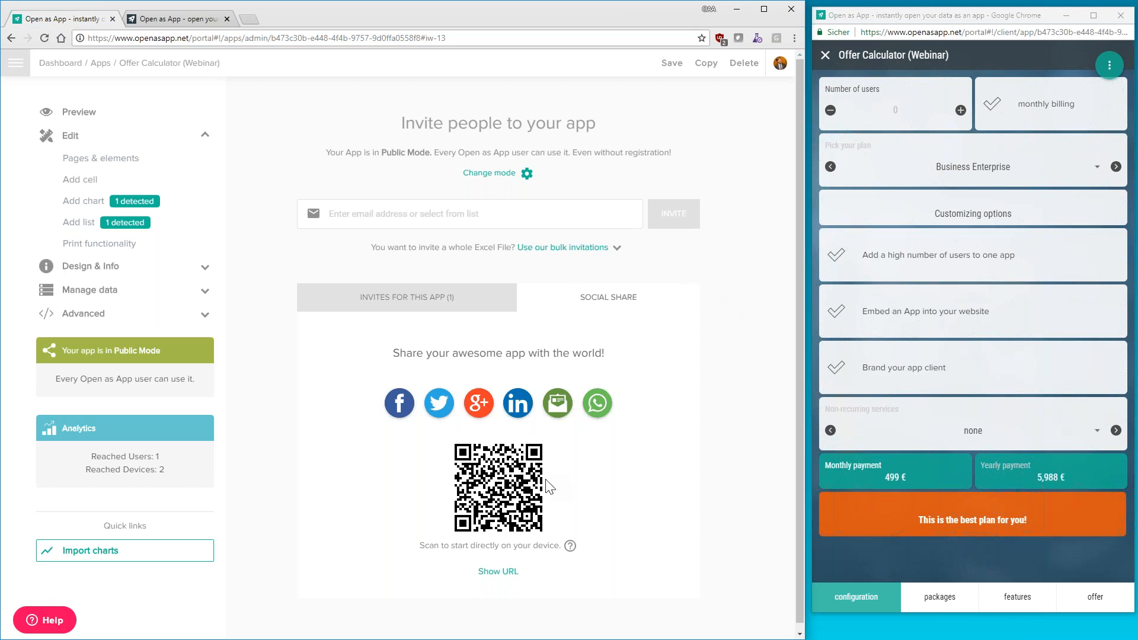
{"action": "scroll", "coordinate": [545, 483], "scroll_direction": "down", "scroll_amount": 1}
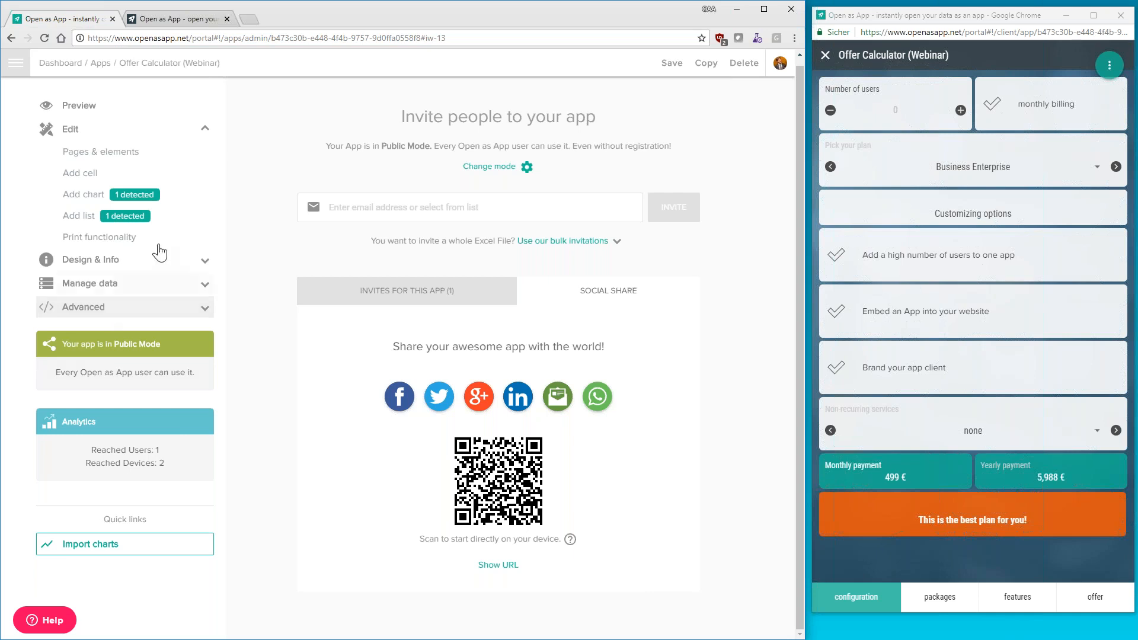
View the Startup Reporting app on the website embedding example page, advance it to Oct 16, and return to the app's sharing page
{"action": "left_click", "coordinate": [180, 15]}
{"action": "scroll", "coordinate": [612, 259], "scroll_direction": "down", "scroll_amount": 2}
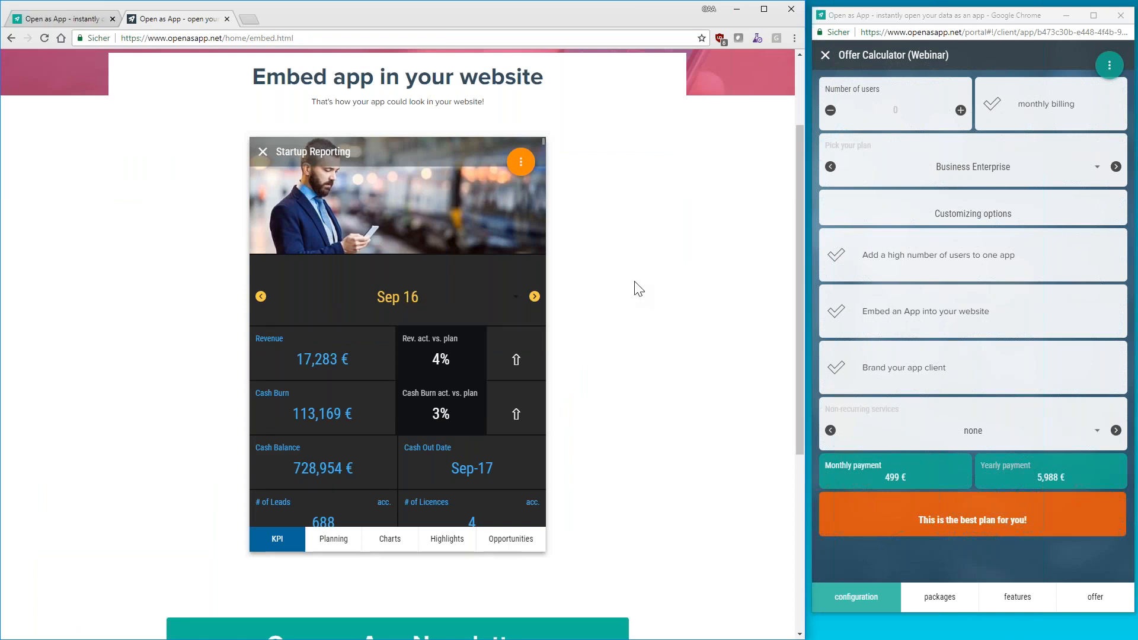
{"action": "left_click", "coordinate": [534, 298]}
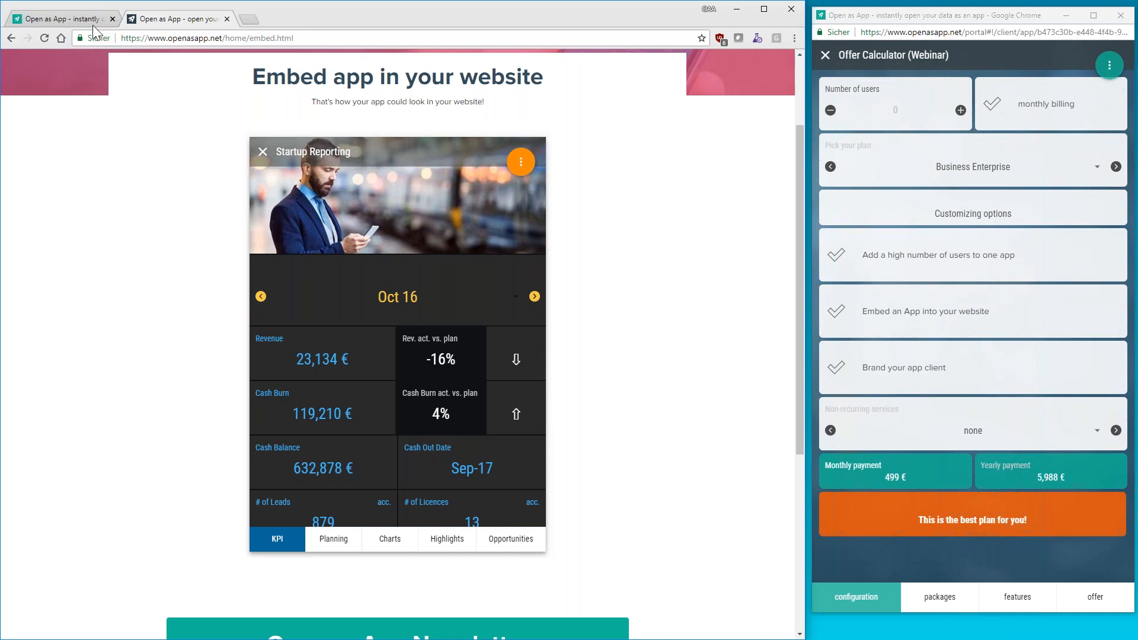
{"action": "left_click", "coordinate": [80, 12]}
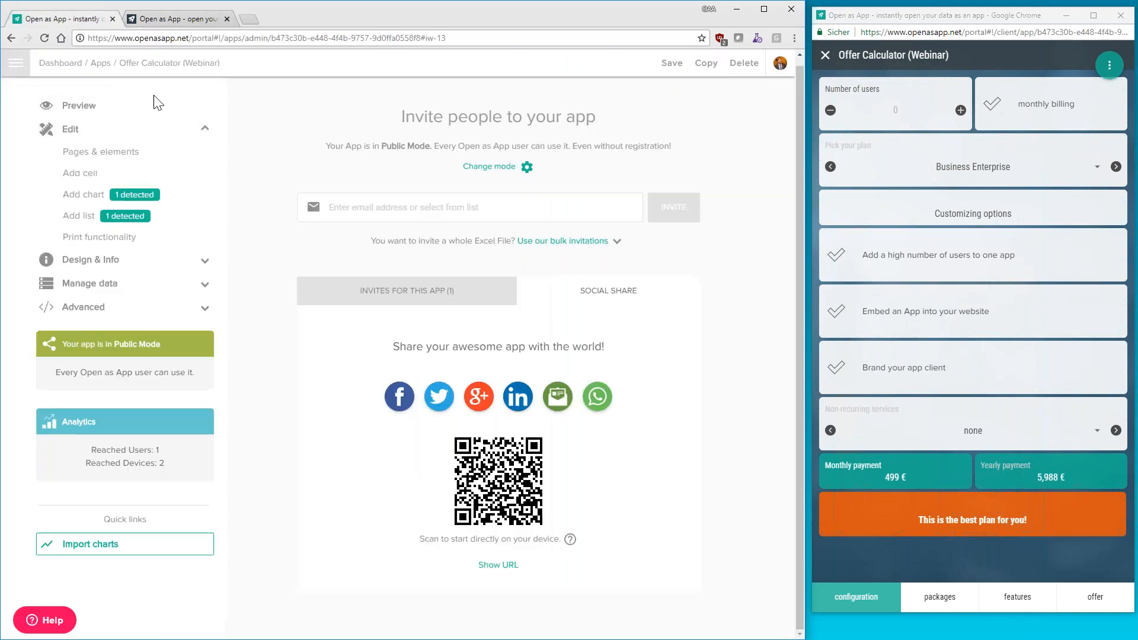
Open the website embedding page of the Offer Calculator (Webinar) app and show the advanced options for the embed code
{"action": "left_click", "coordinate": [113, 316]}
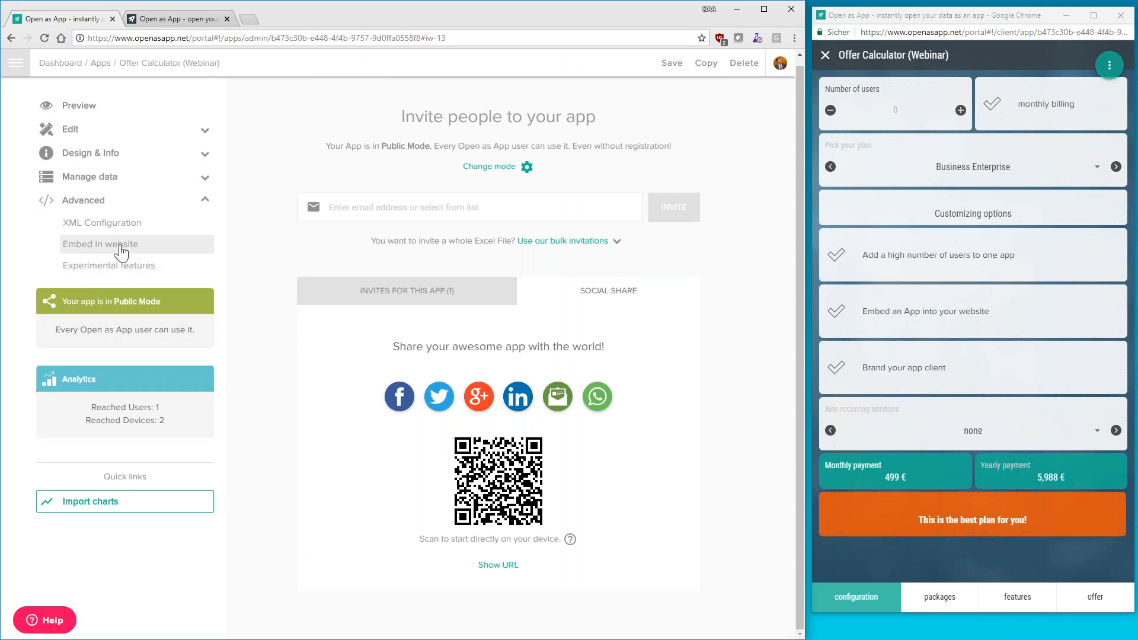
{"action": "left_click", "coordinate": [121, 249]}
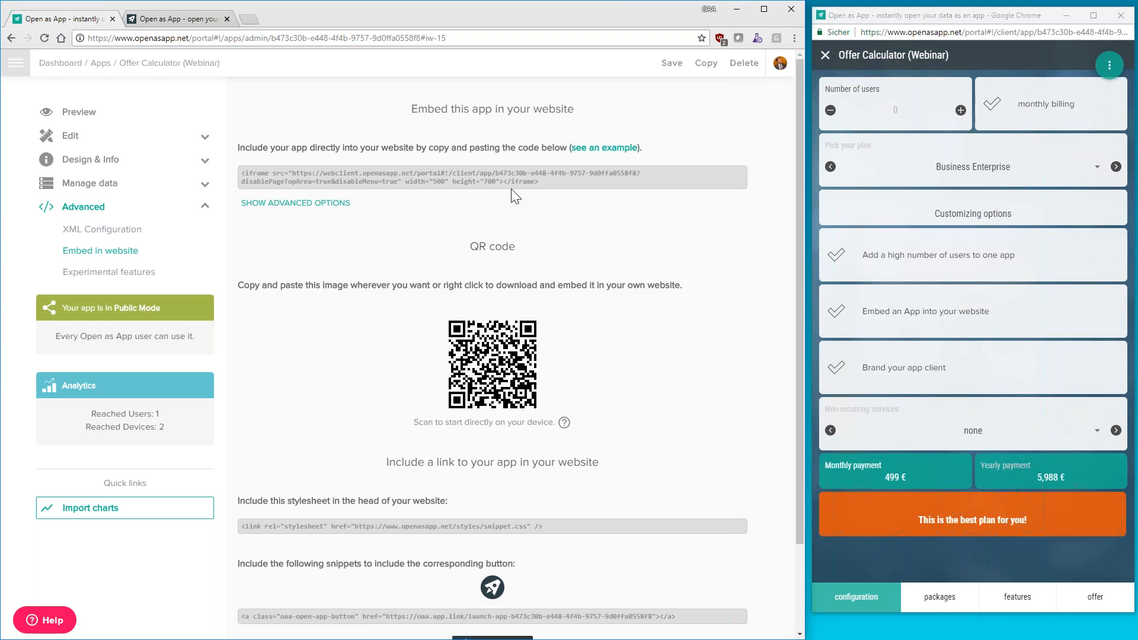
{"action": "left_click", "coordinate": [323, 209]}
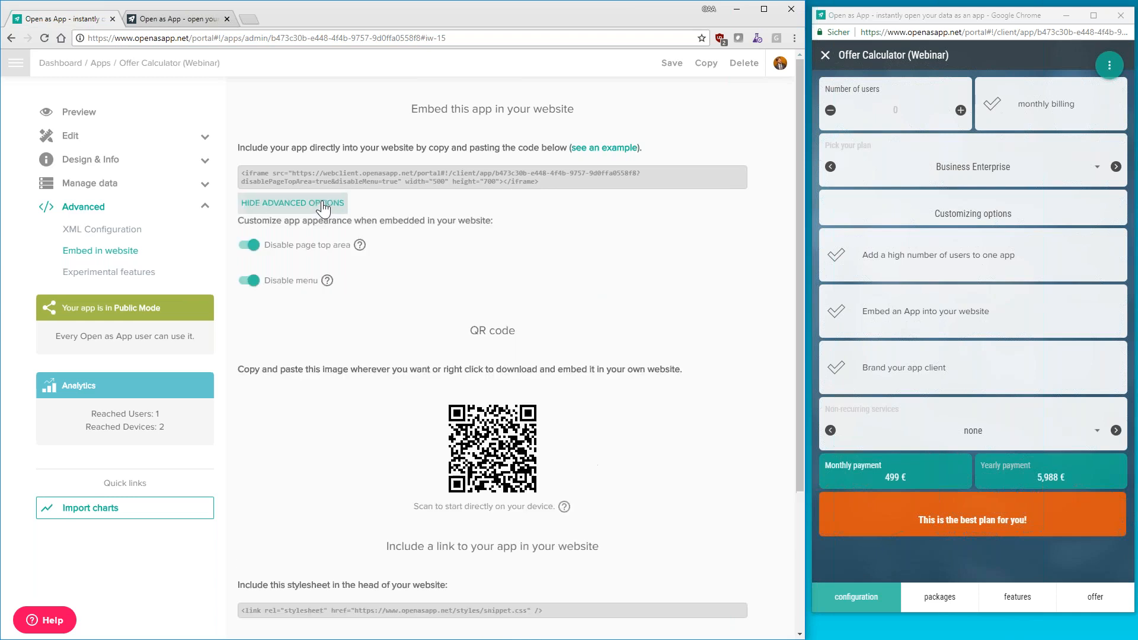